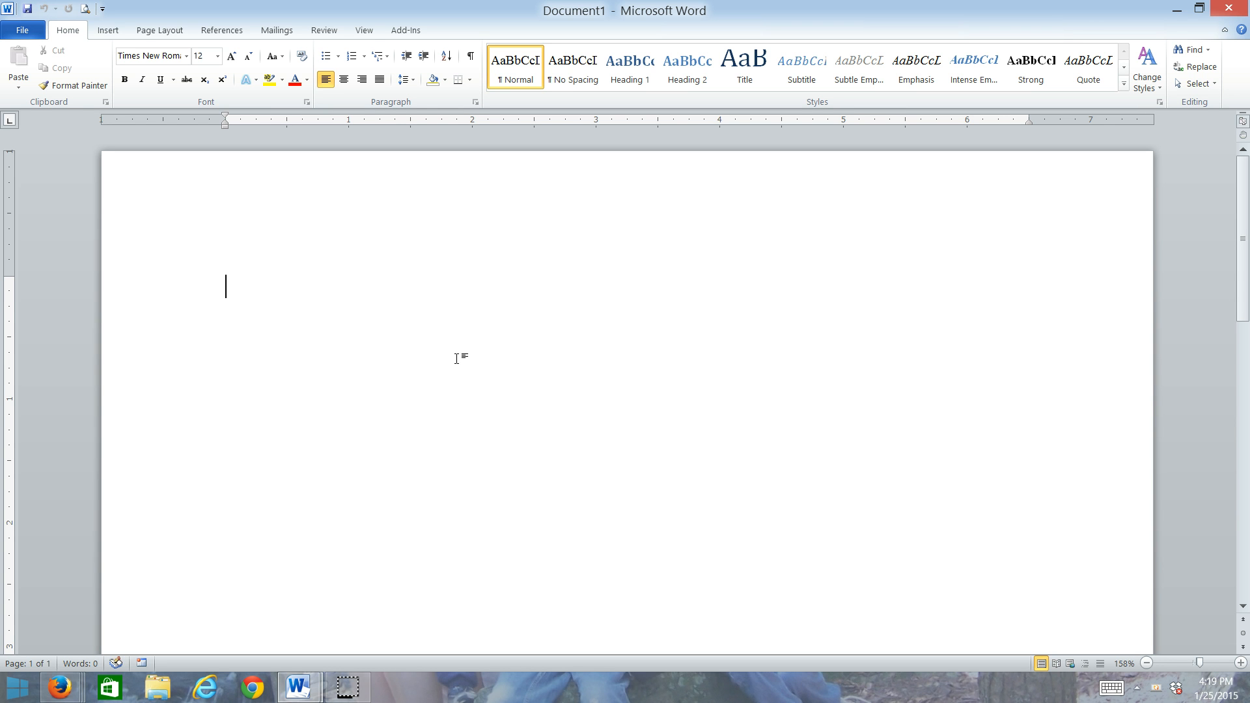
Insert a 4x4 table and apply the blue table style with a solid header row
left_click(108, 30)
left_click(125, 62)
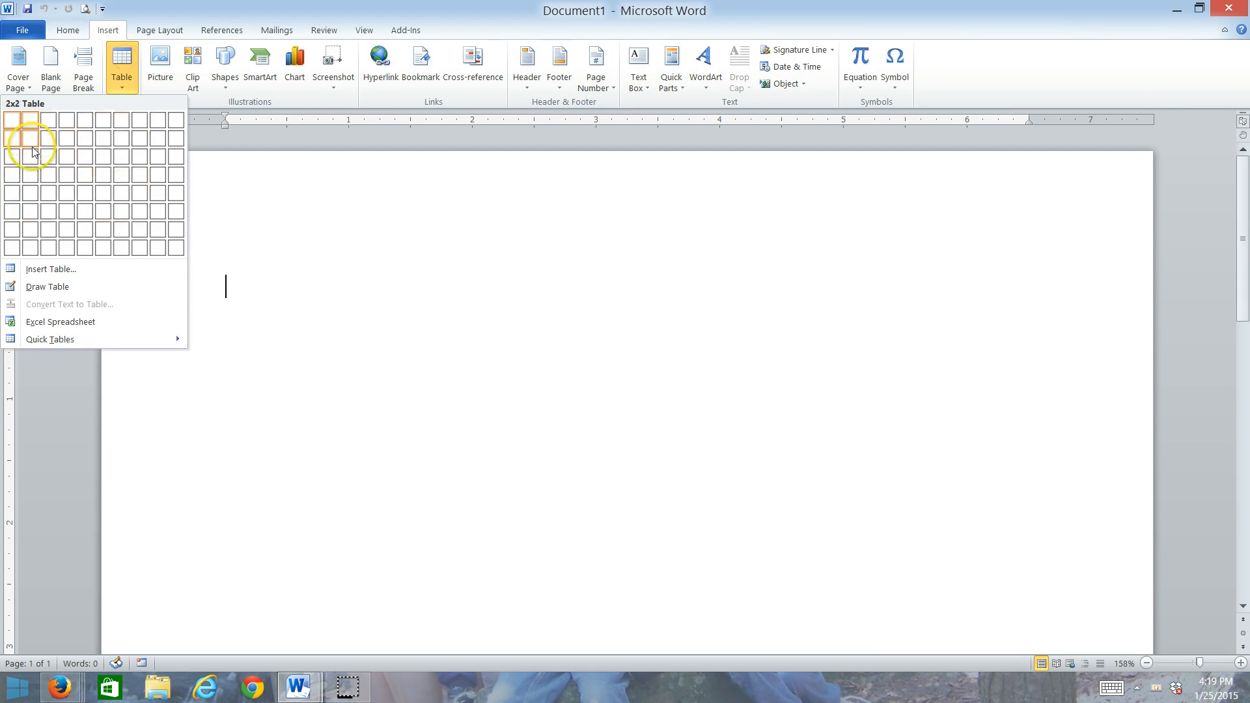
left_click(60, 174)
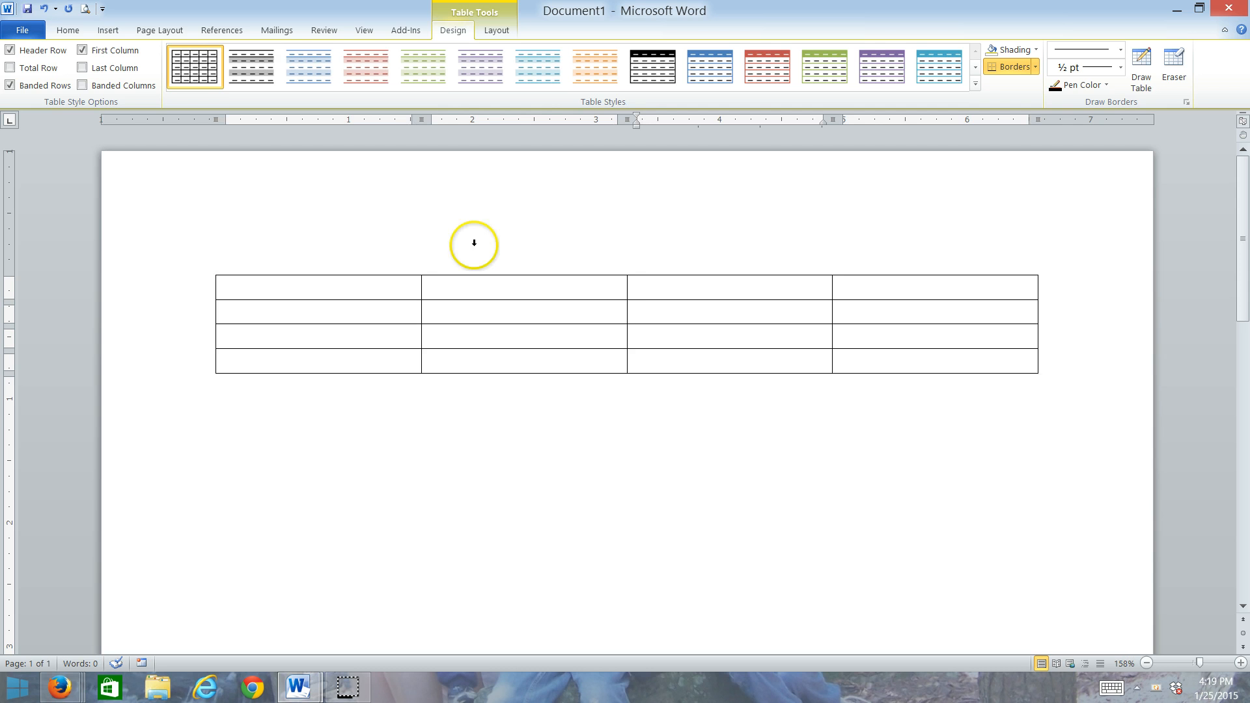
left_click(711, 66)
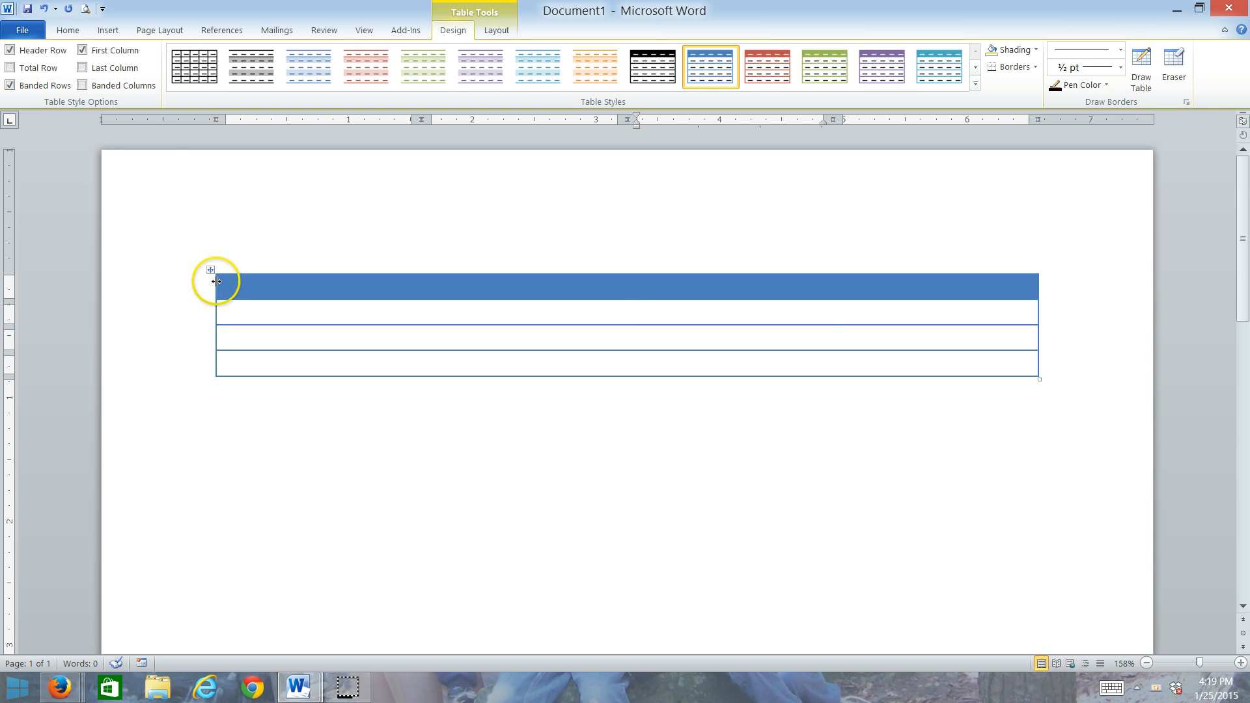
Undo the blue table style and the table insertion
left_click(44, 8)
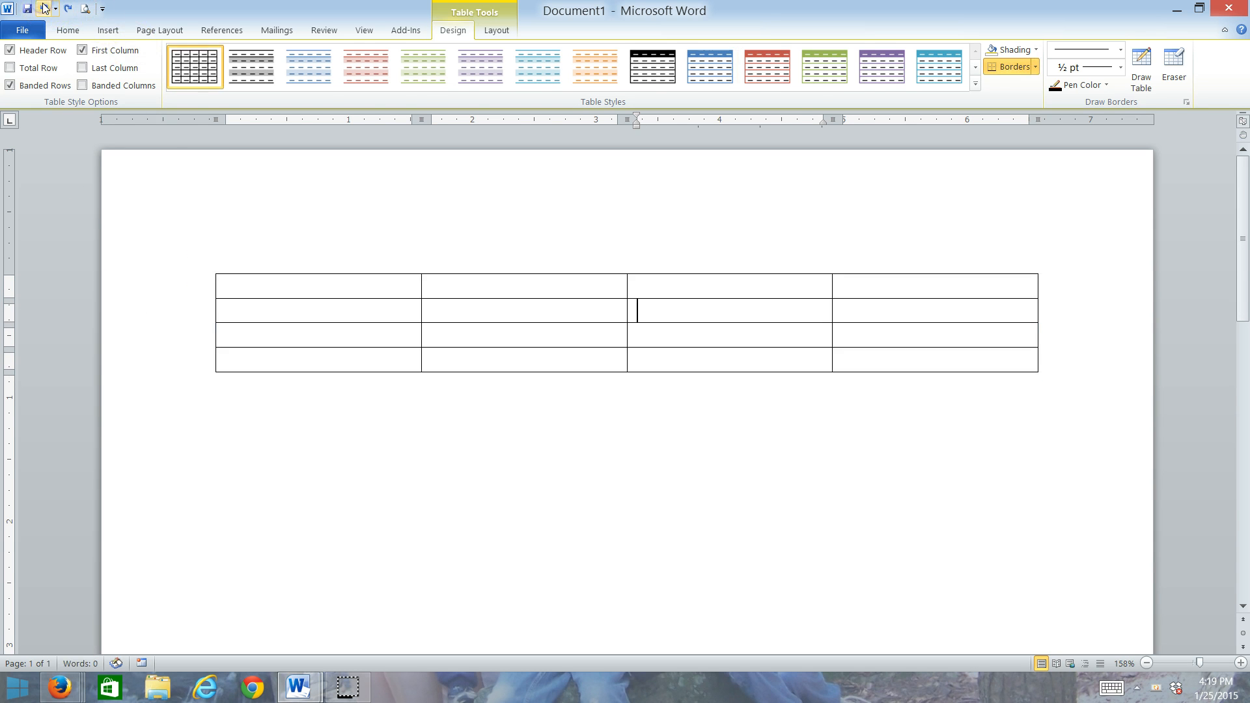
left_click(44, 8)
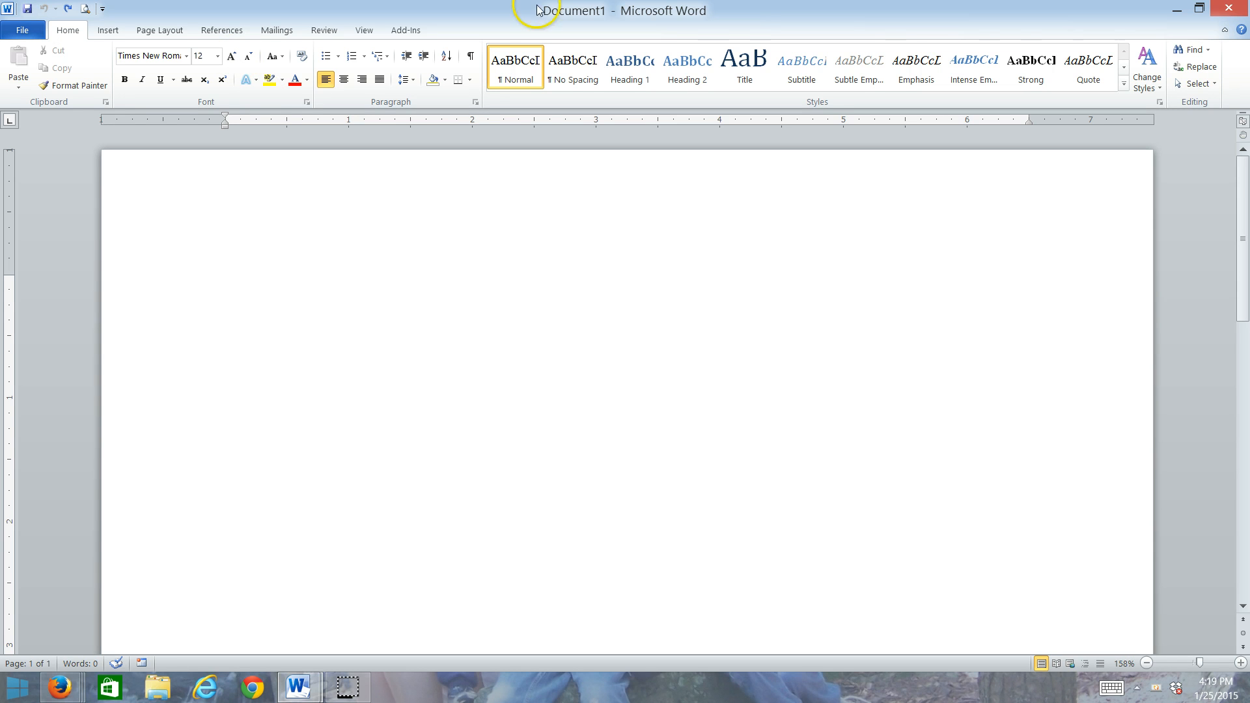
Draw the outer border of a new table about 6.6 inches wide and 2.7 inches high with Draw Table
left_click(108, 31)
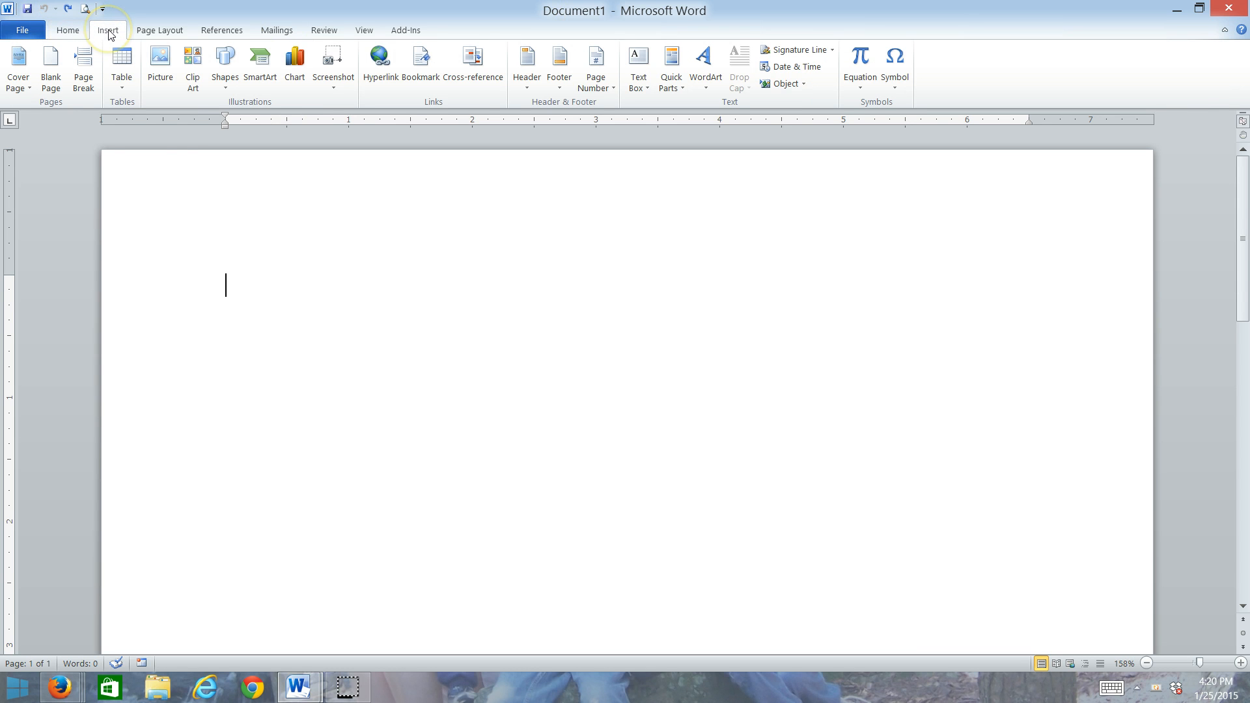
left_click(128, 83)
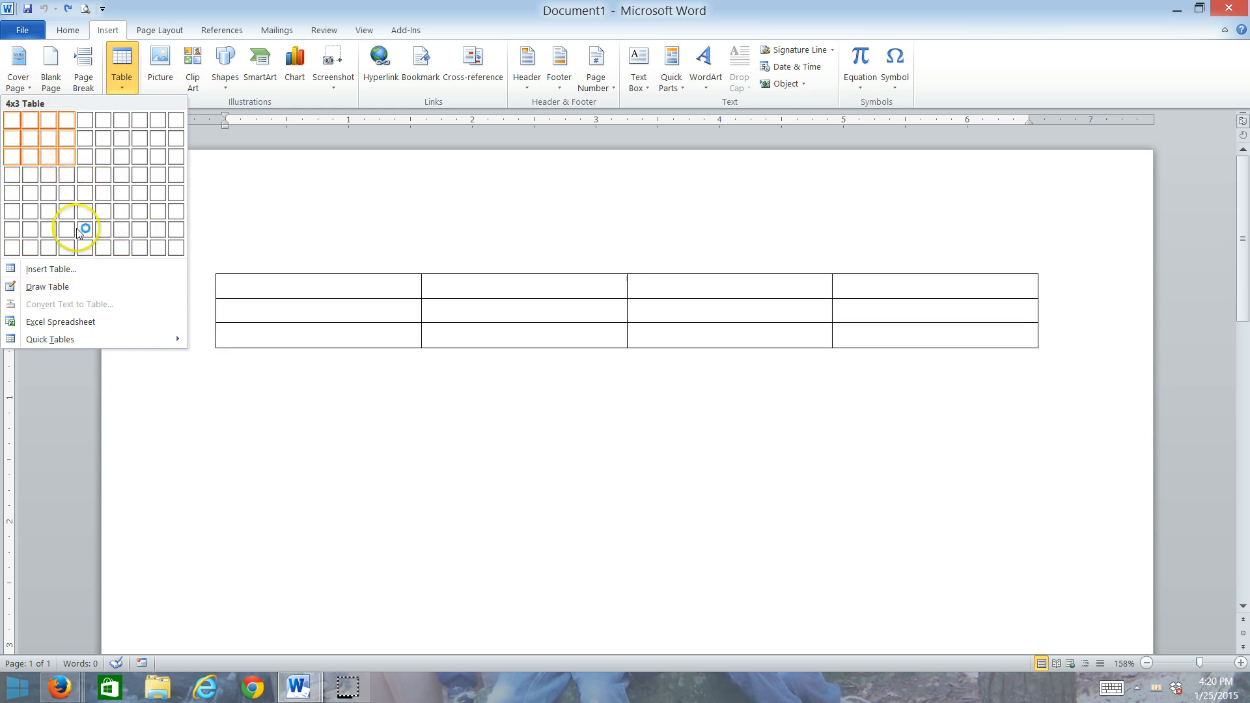
left_click(68, 287)
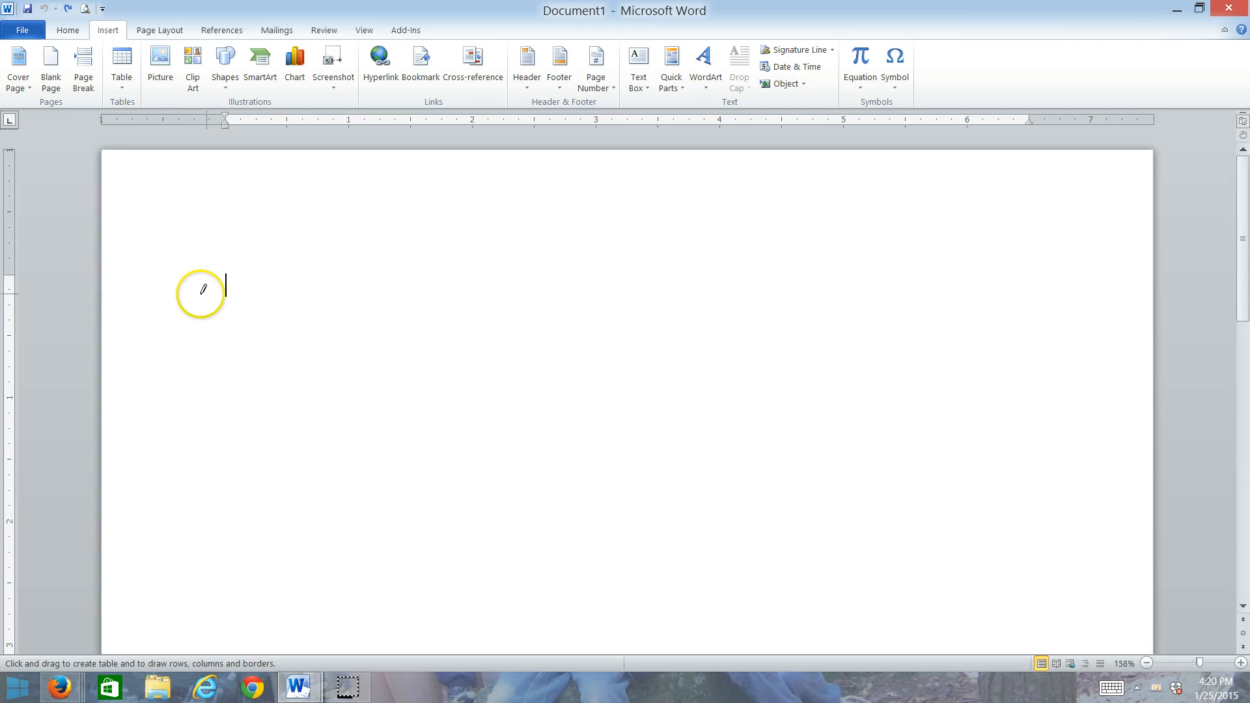
left_click_drag(227, 275, 258, 464)
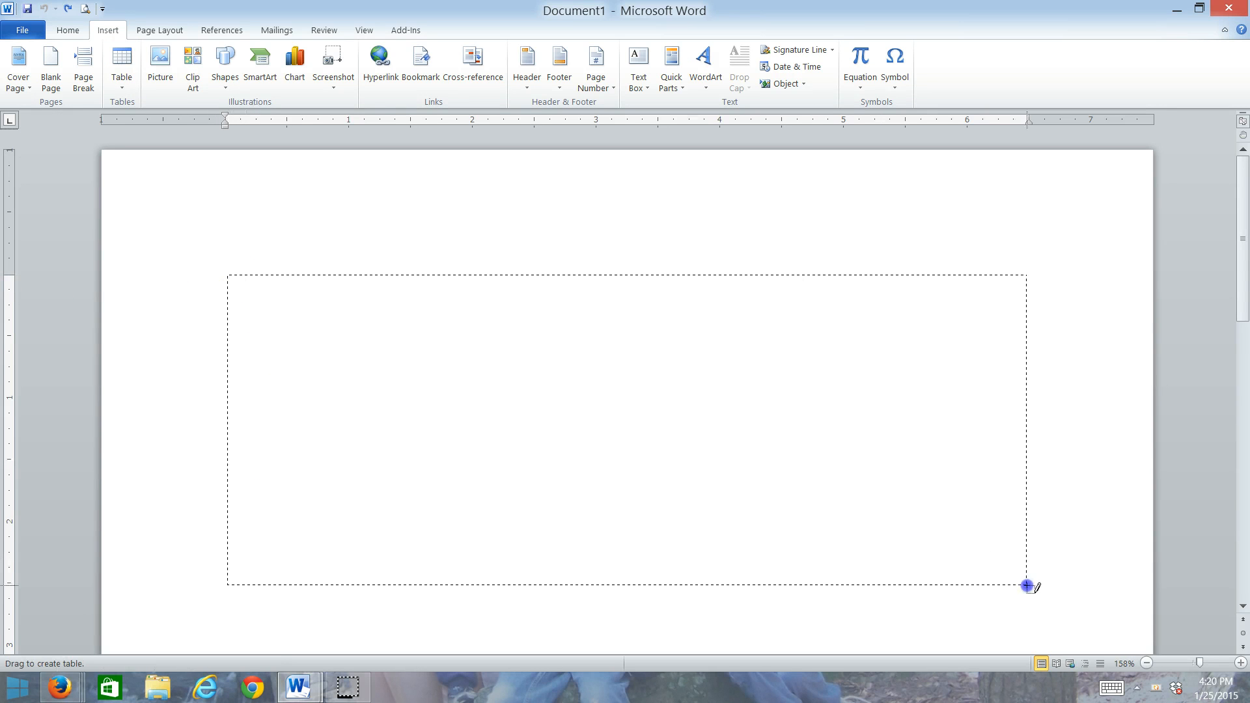
left_click_drag(1046, 606, 1046, 606)
Draw two vertical lines to form three columns, then split the last column into three rows with its middle cell divided vertically
left_click_drag(433, 274, 432, 535)
mouse_move(709, 274)
left_mouse_down()
mouse_move(705, 534)
mouse_move(751, 500)
left_mouse_up()
left_click_drag(938, 516, 1044, 492)
left_click_drag(714, 362, 1018, 375)
left_click_drag(909, 378, 895, 491)
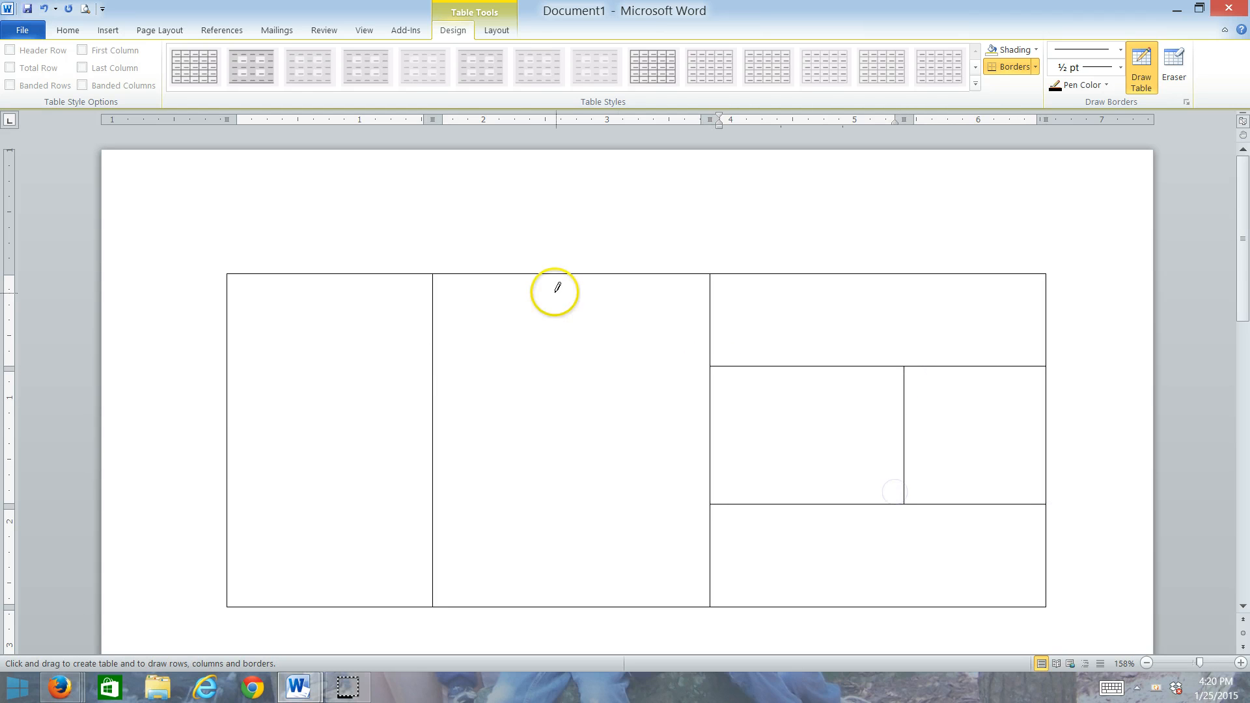
Split the middle column with a horizontal line and divide its lower cell with a vertical line
left_click_drag(442, 382, 579, 388)
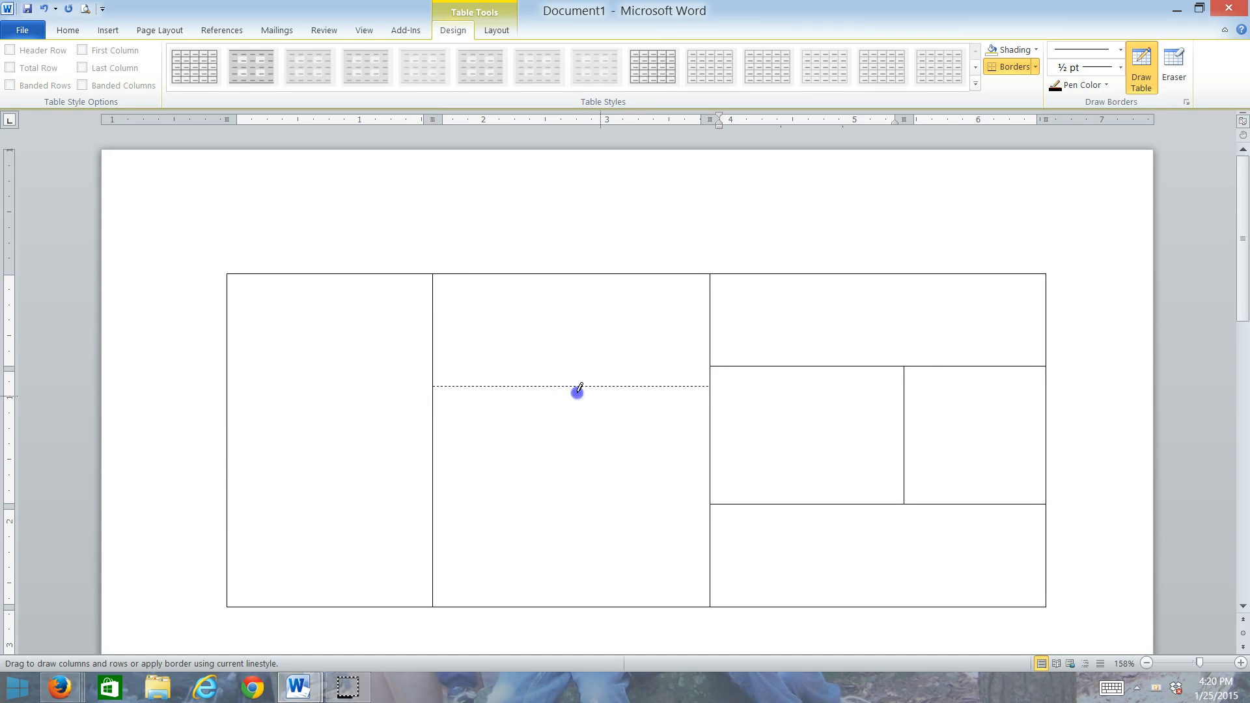
mouse_move(688, 401)
left_mouse_down()
mouse_move(718, 390)
mouse_move(705, 384)
left_mouse_up()
left_click_drag(552, 393, 551, 532)
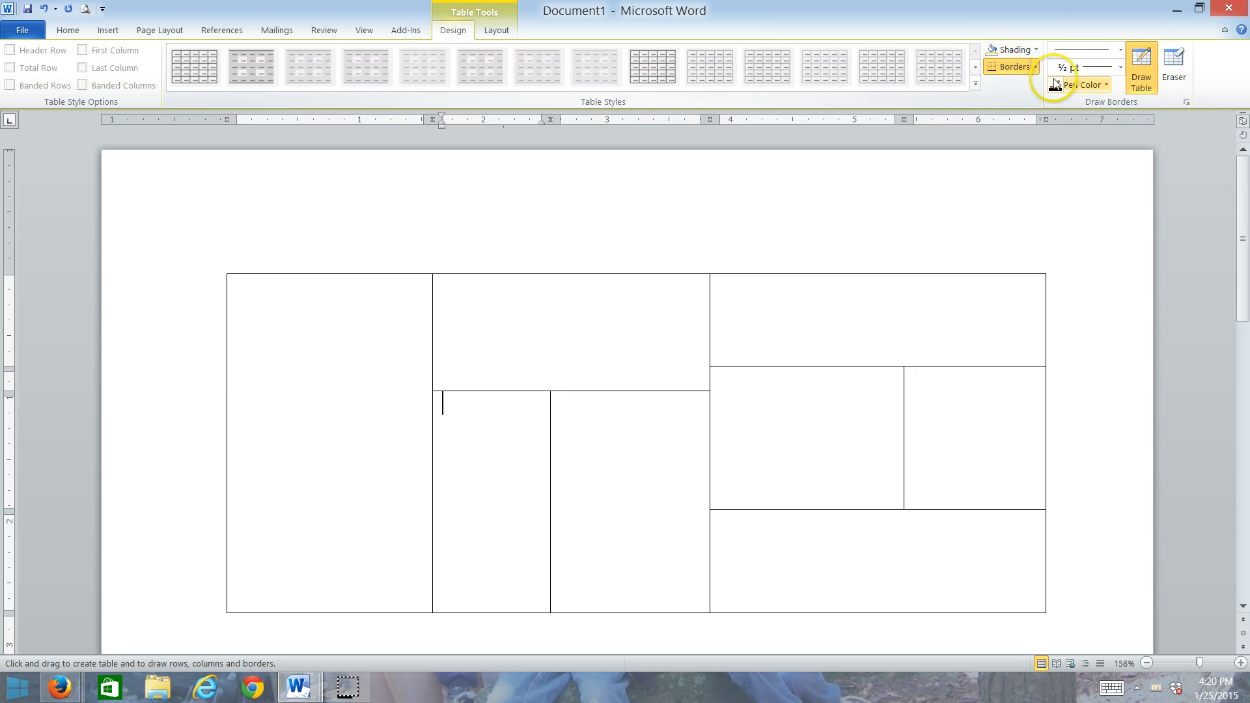
Erase the vertical line dividing the lower cell of the middle column
left_click(1173, 65)
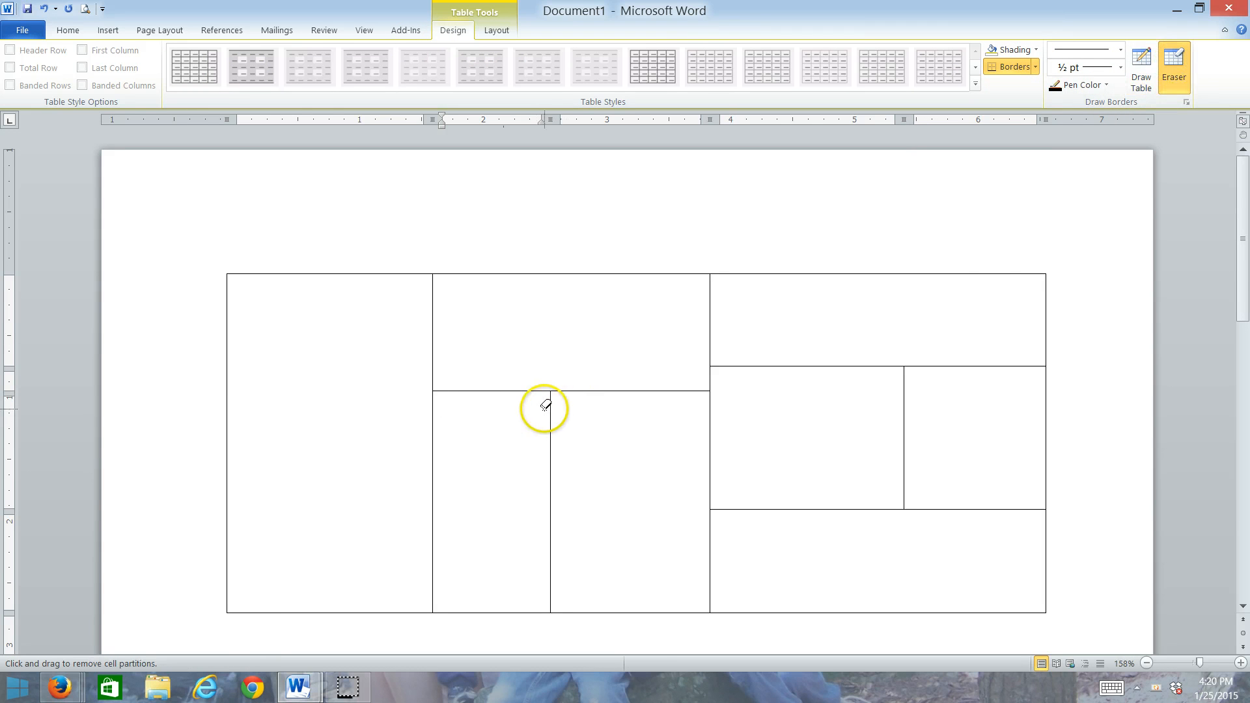
left_click_drag(546, 405, 549, 447)
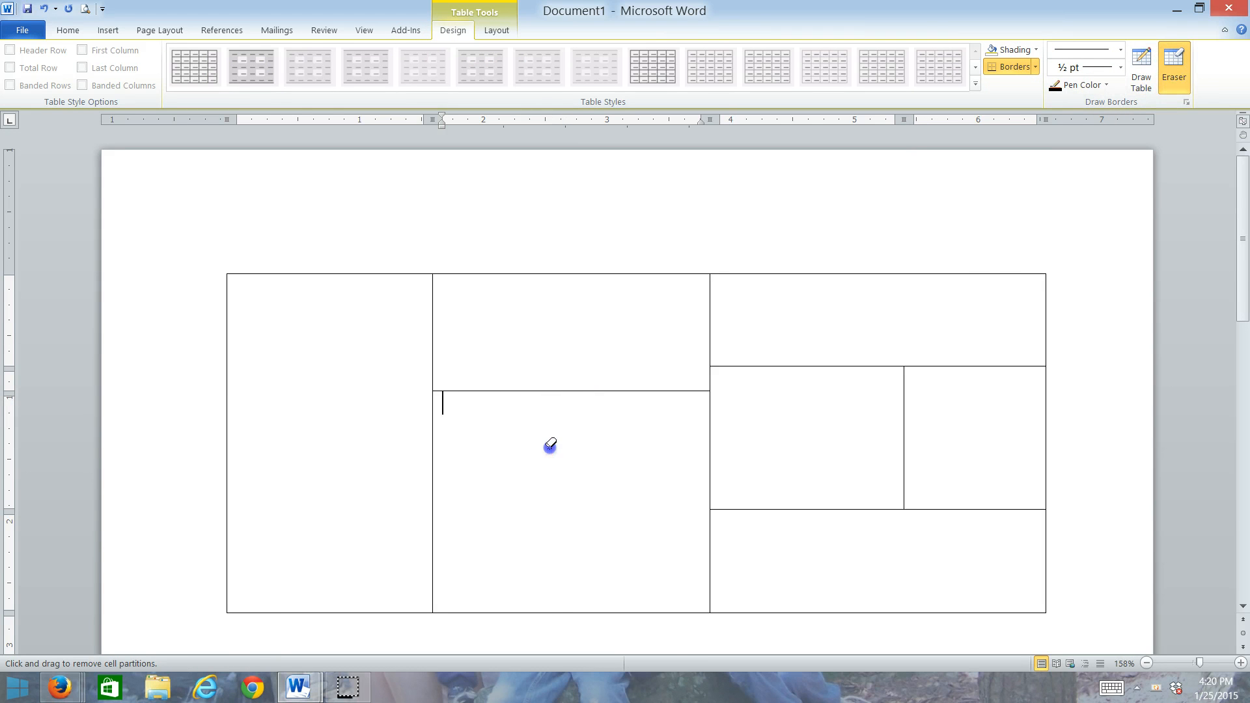
Split the first column with a horizontal line and divide its lower cell with a vertical line
left_click(1151, 78)
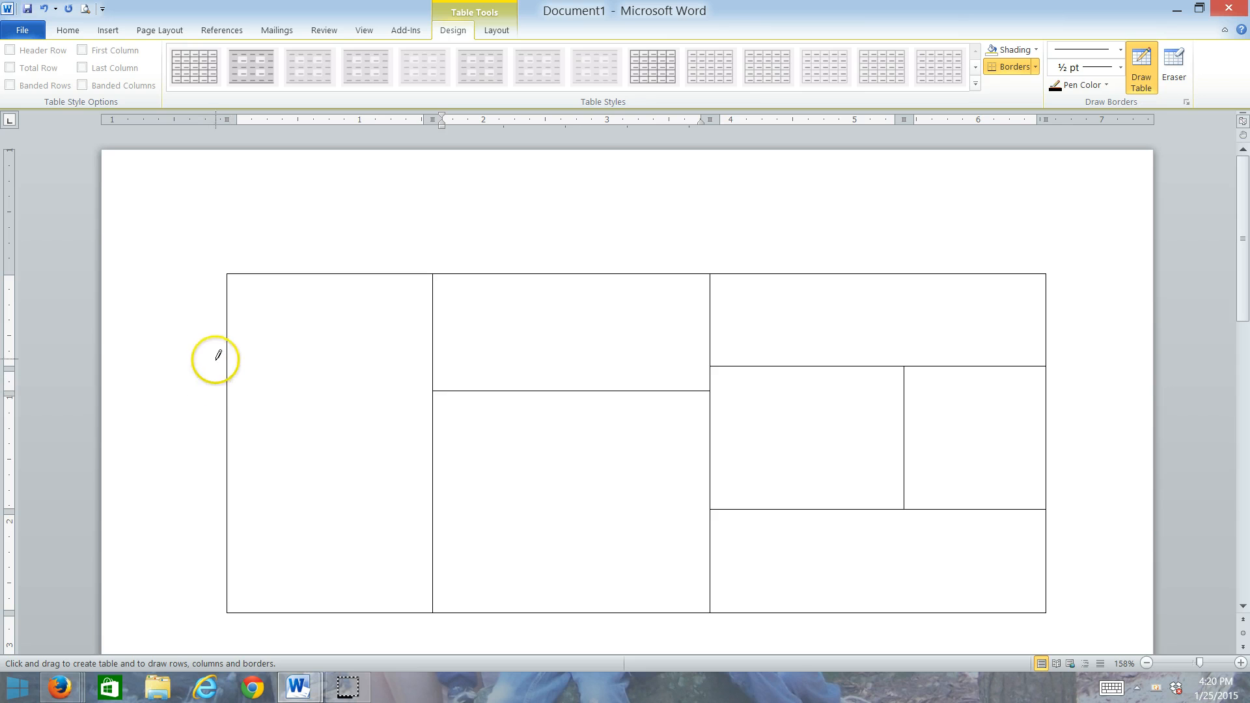
left_click_drag(226, 448, 399, 455)
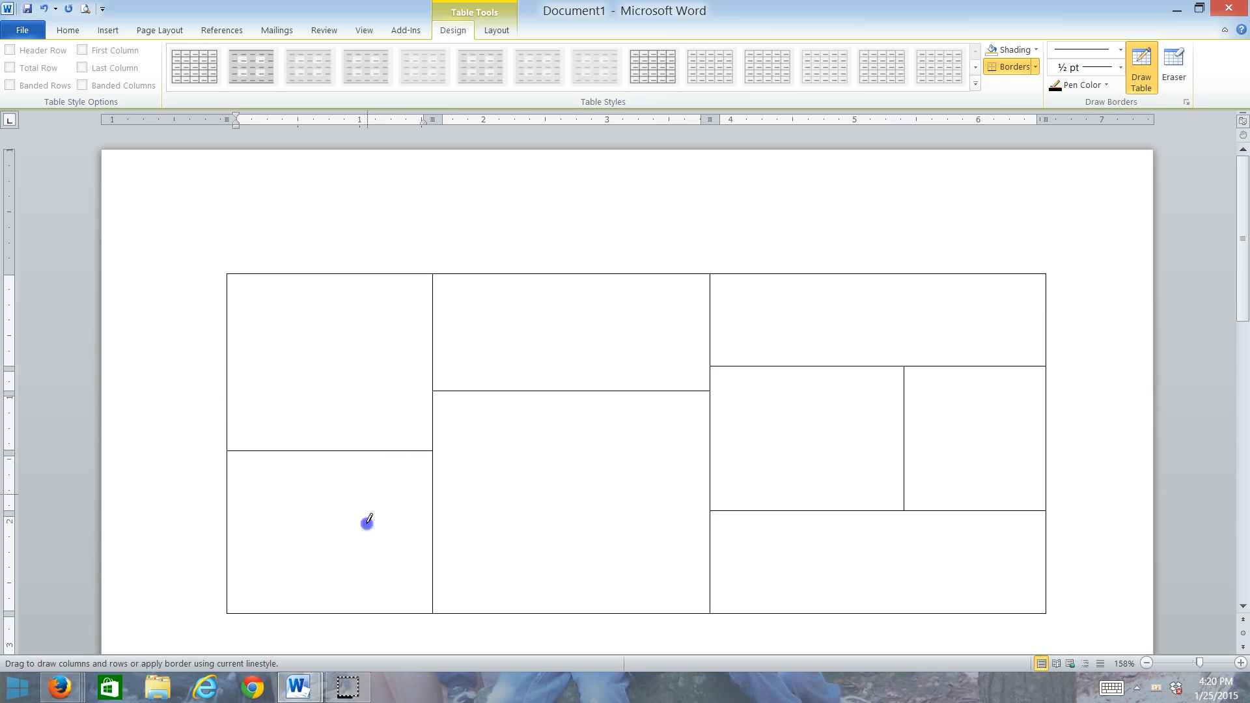
left_click_drag(368, 521, 360, 589)
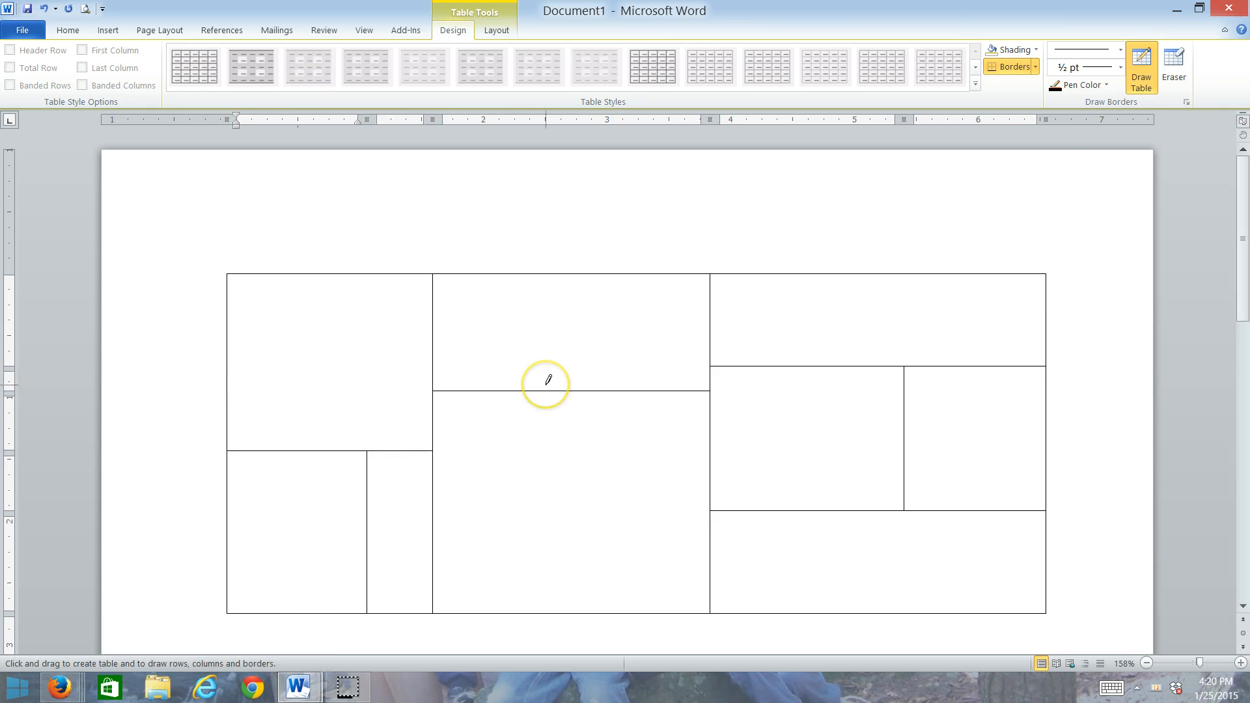
Draw 2 ¼ pt red lines splitting the first column's top cell horizontally and the middle column's upper and lower cells vertically
left_click(1121, 67)
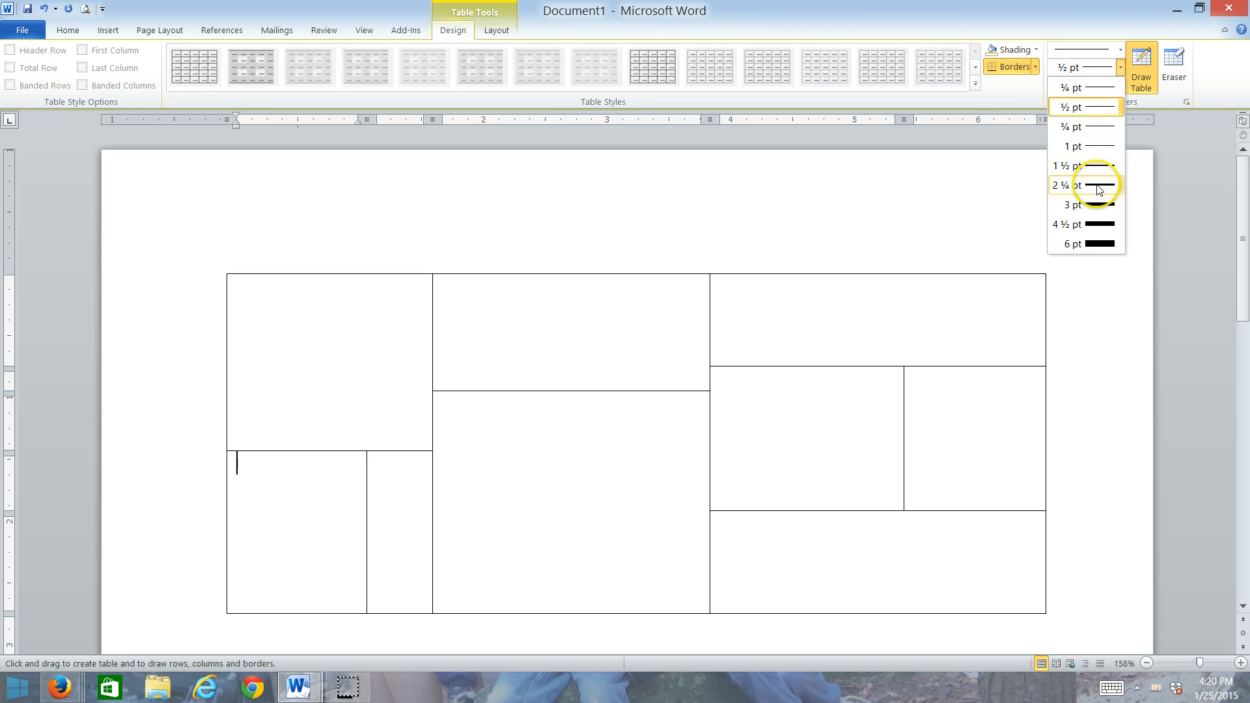
left_click(1098, 184)
left_click(1105, 85)
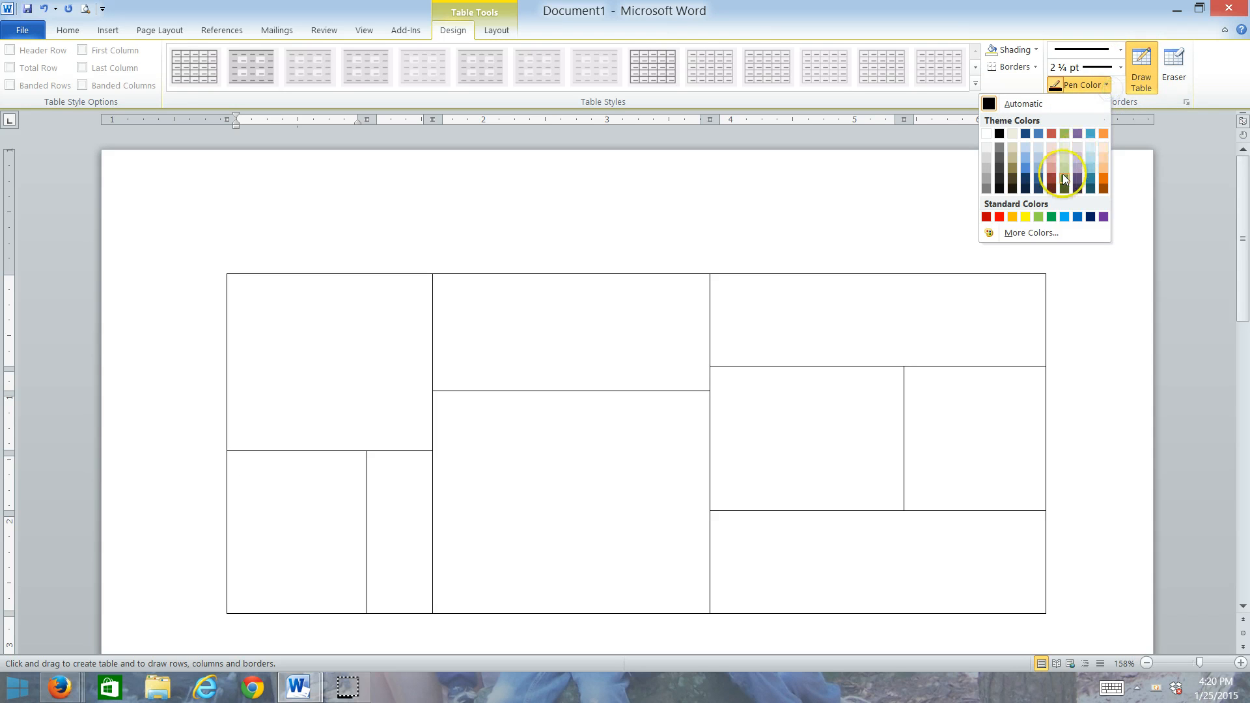
left_click(996, 218)
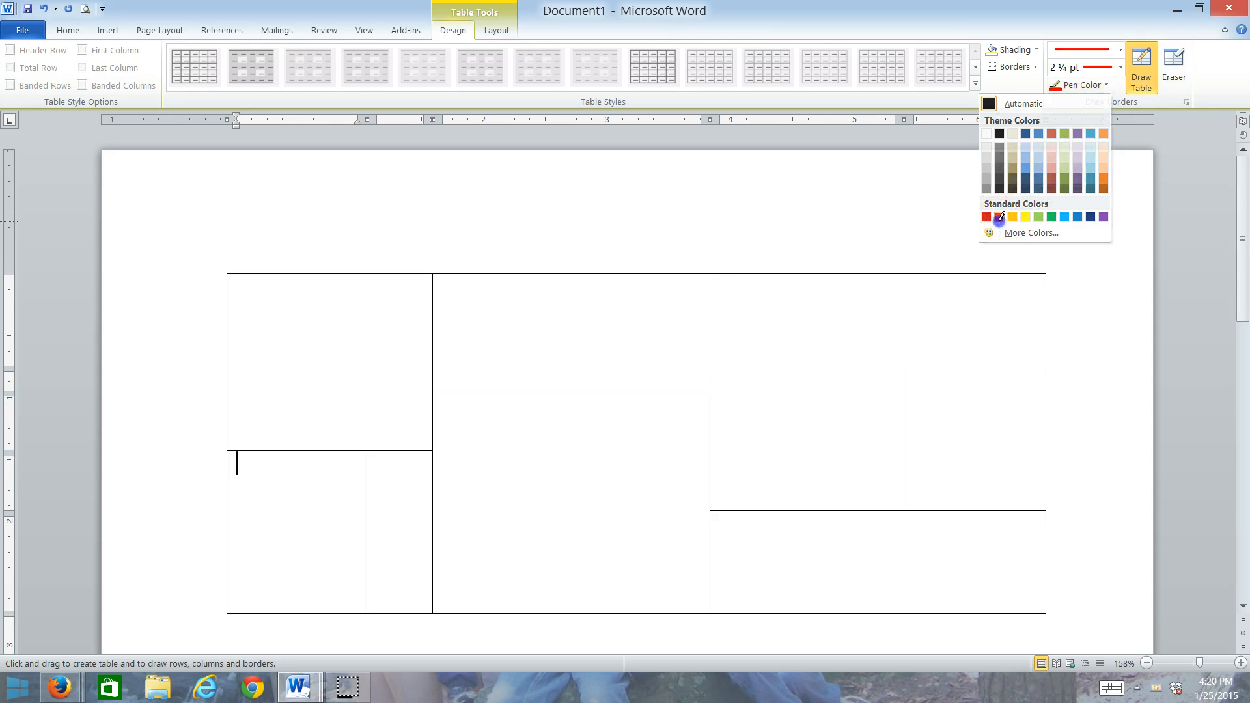
left_click_drag(229, 346, 390, 351)
left_click_drag(529, 277, 532, 391)
left_click_drag(640, 400, 649, 559)
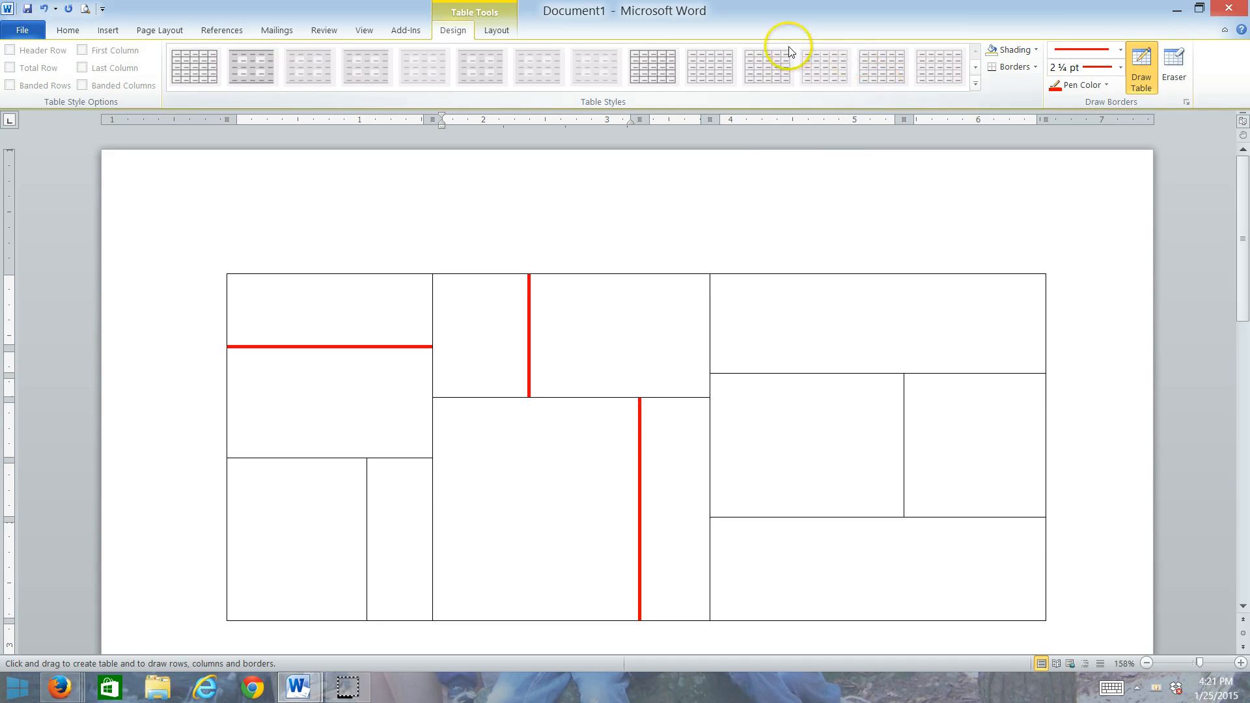
left_click(973, 84)
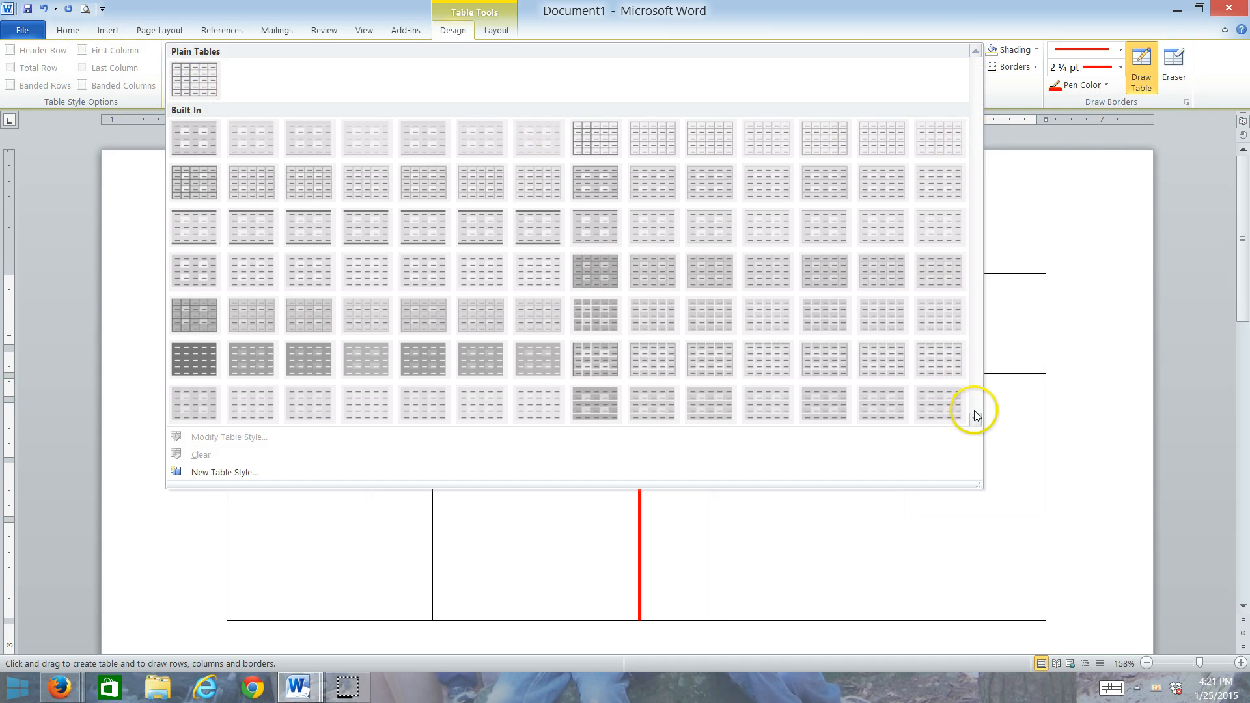
left_click(1018, 85)
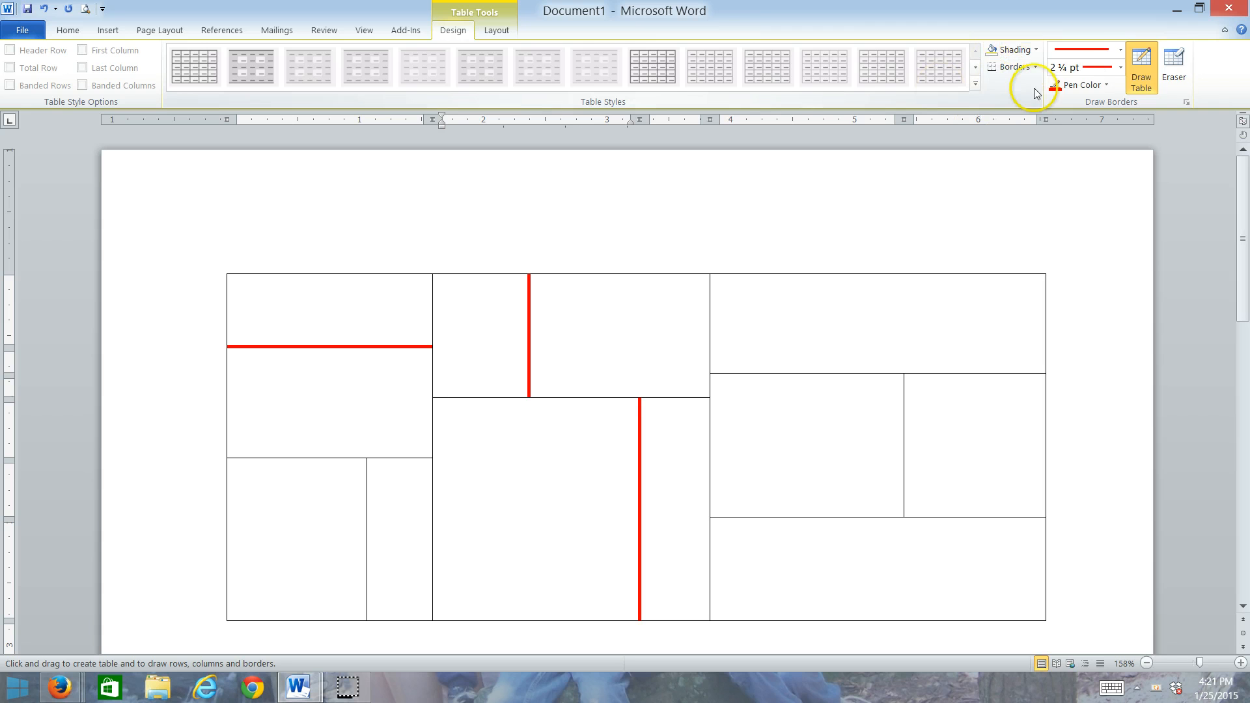
left_click(499, 31)
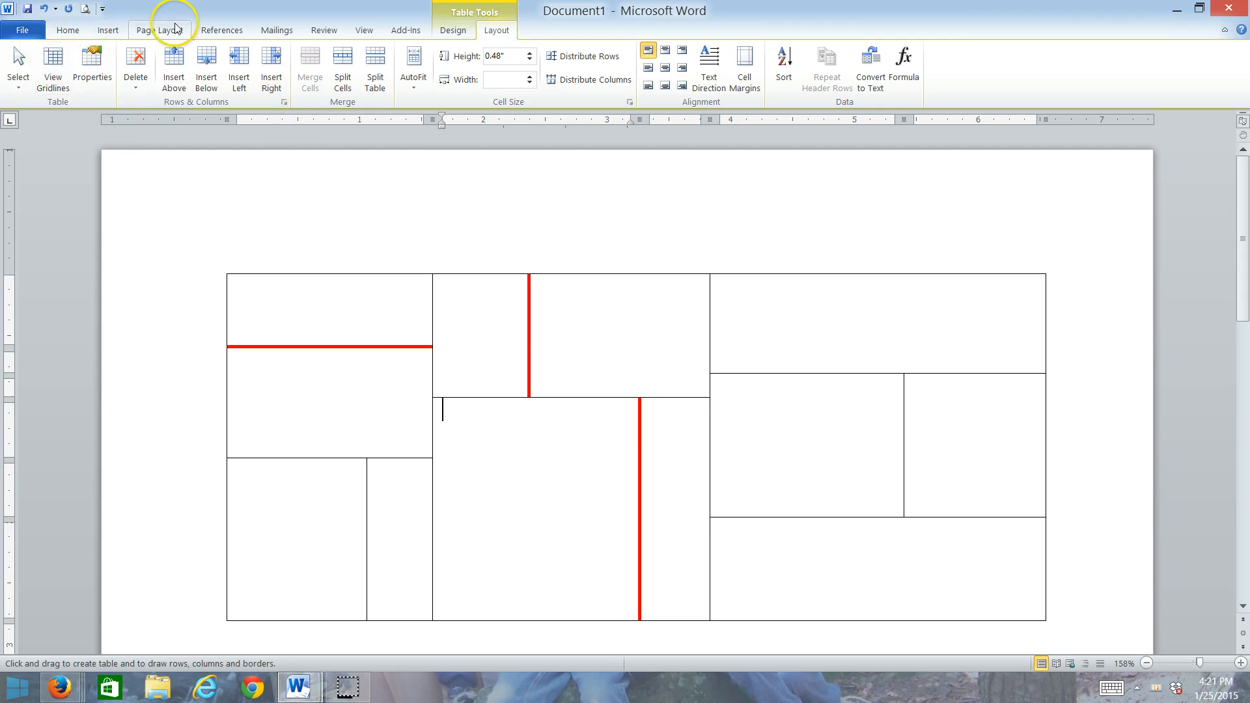
left_click(453, 30)
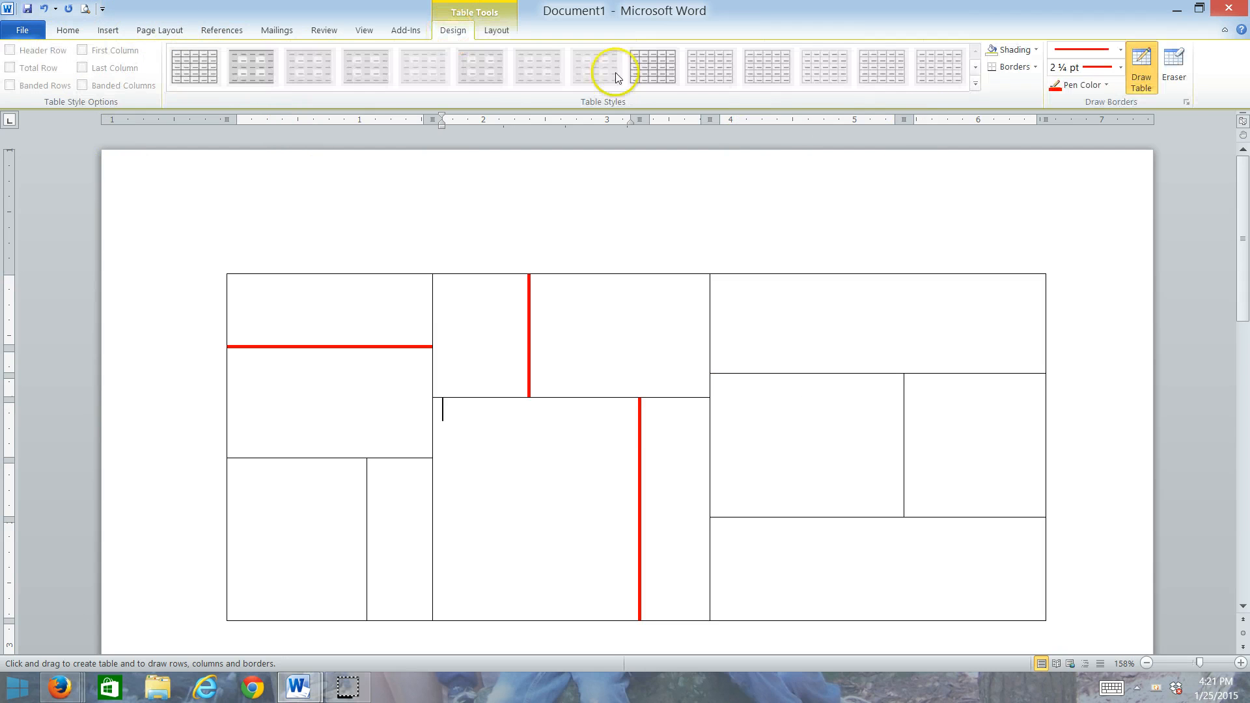
Stop drawing and distribute the widths evenly for the last column's two middle cells and the first column's two bottom cells
left_click(1144, 69)
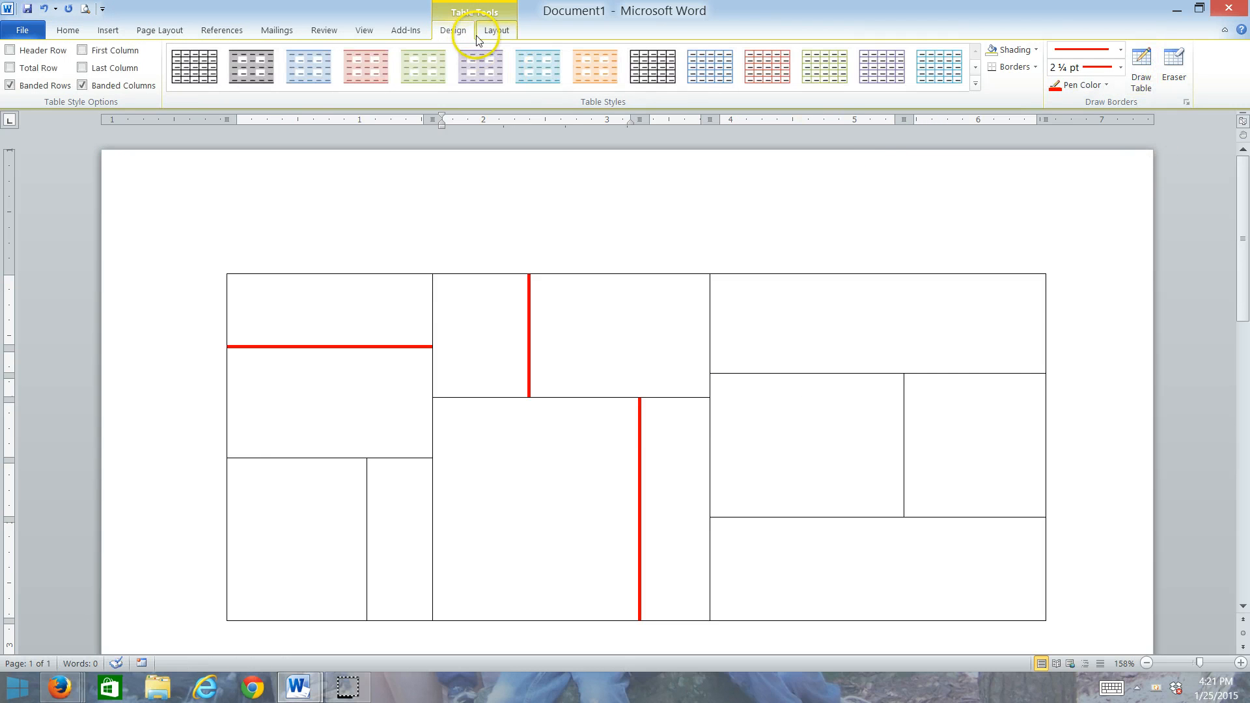
left_click(494, 30)
left_click_drag(754, 409, 961, 409)
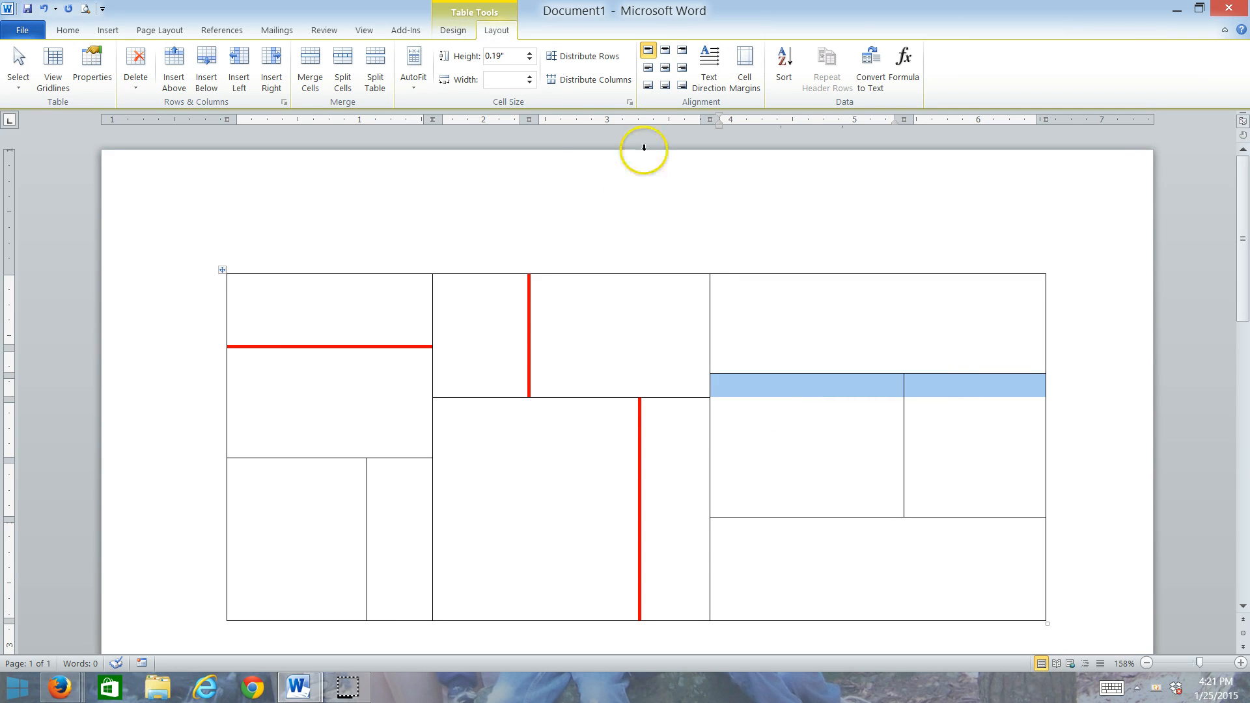
left_click(585, 87)
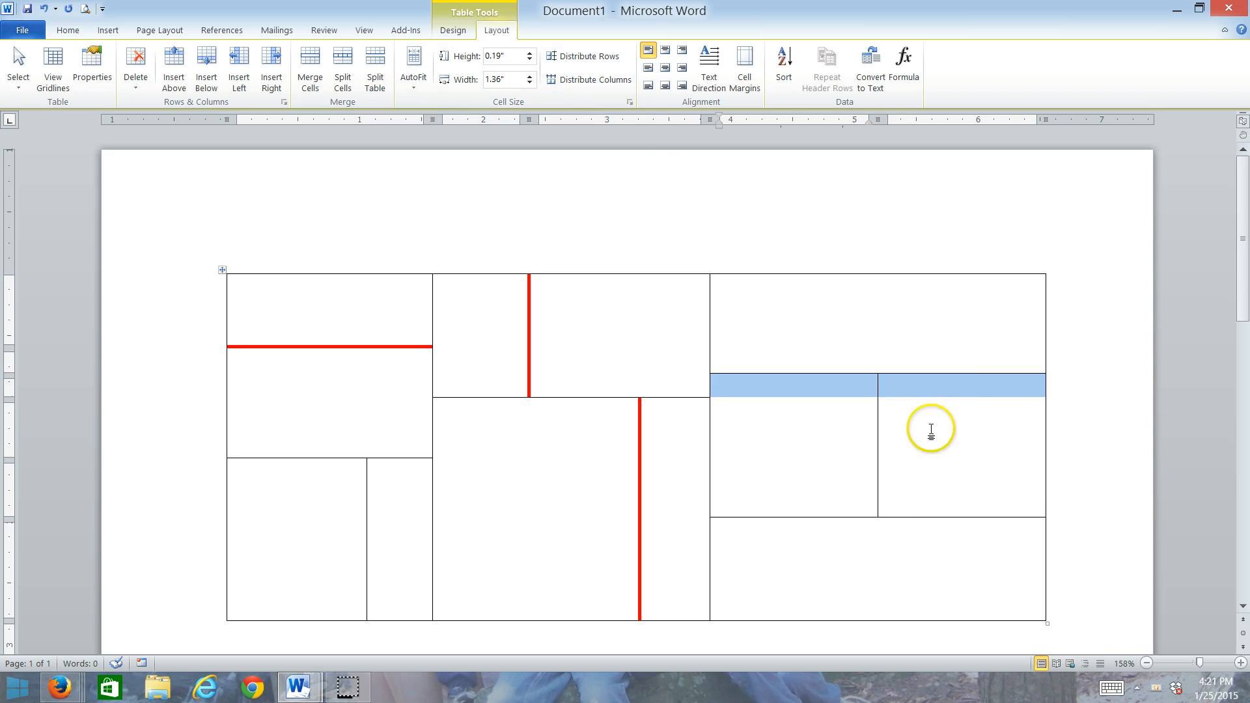
left_click_drag(334, 511, 381, 515)
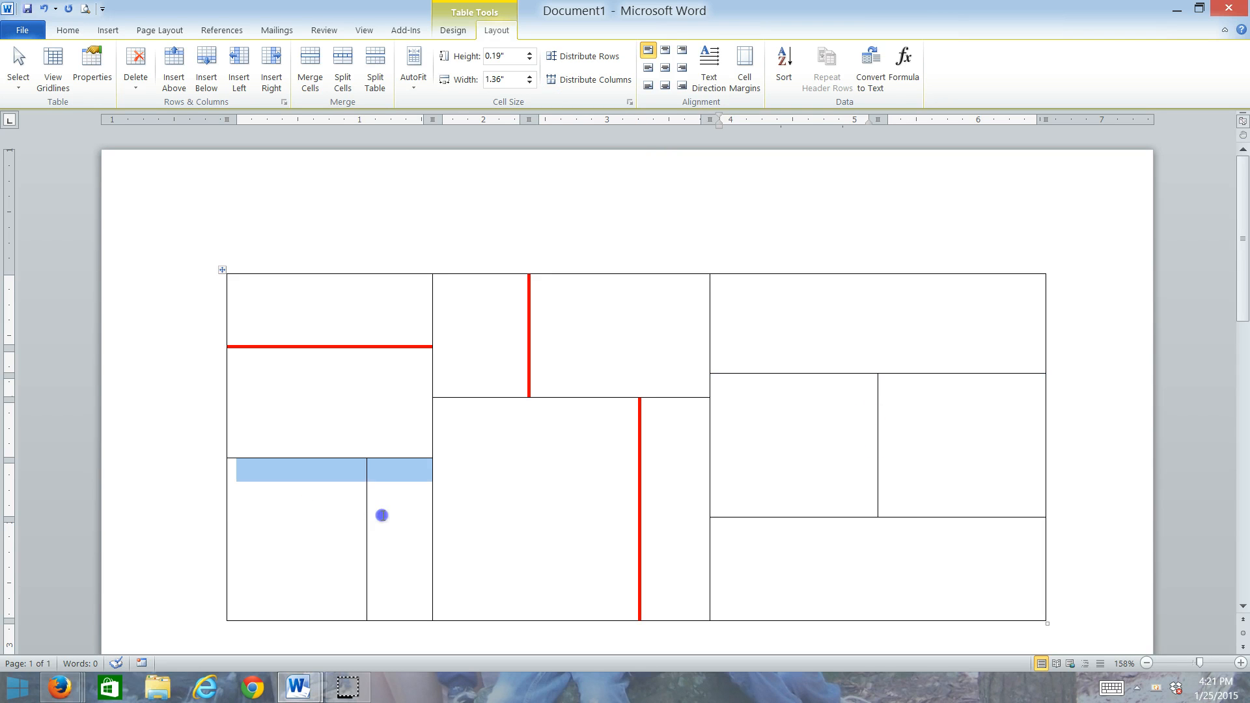
left_click(575, 74)
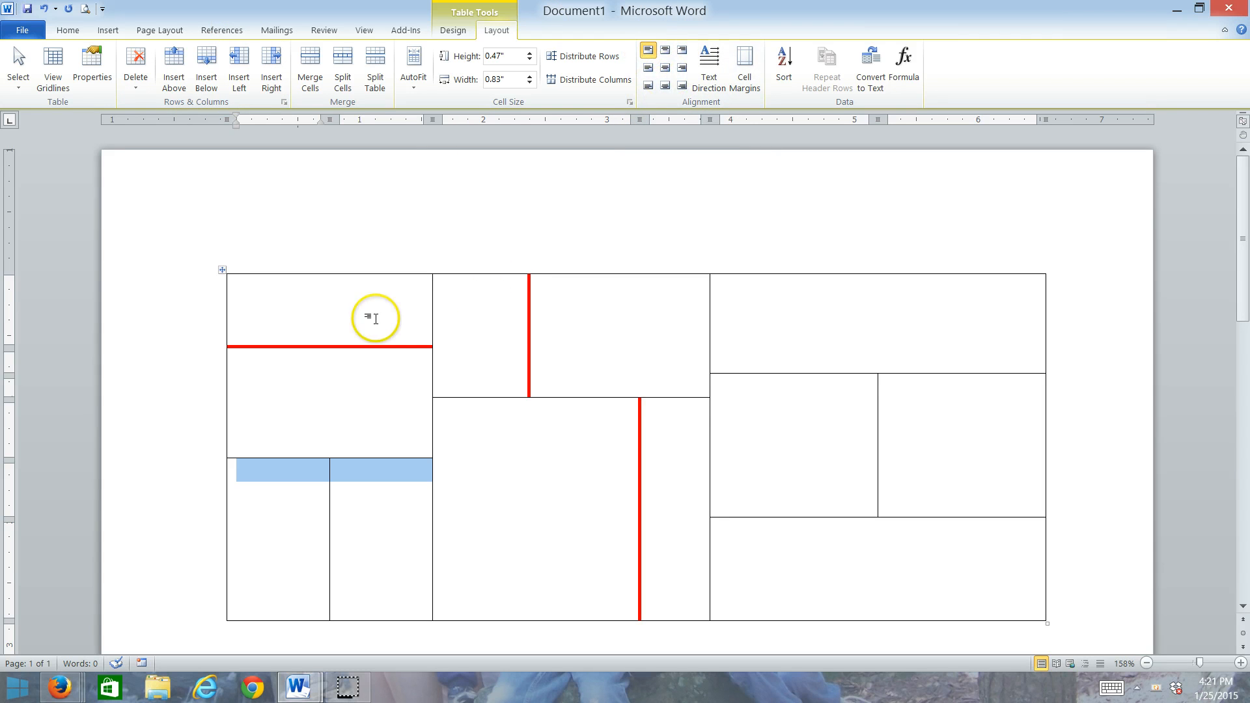
Enter "text" in the table's first cell and try several cell alignments, ending with the text aligned top right
left_click(377, 315)
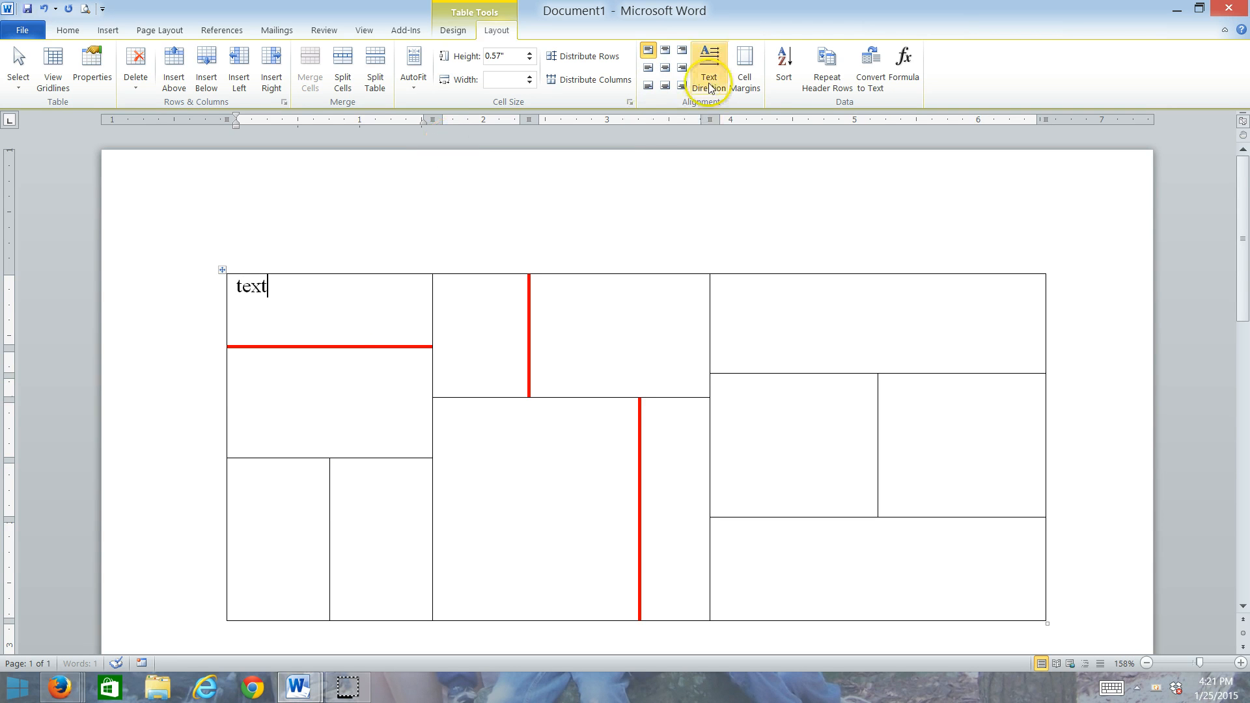
left_click(665, 68)
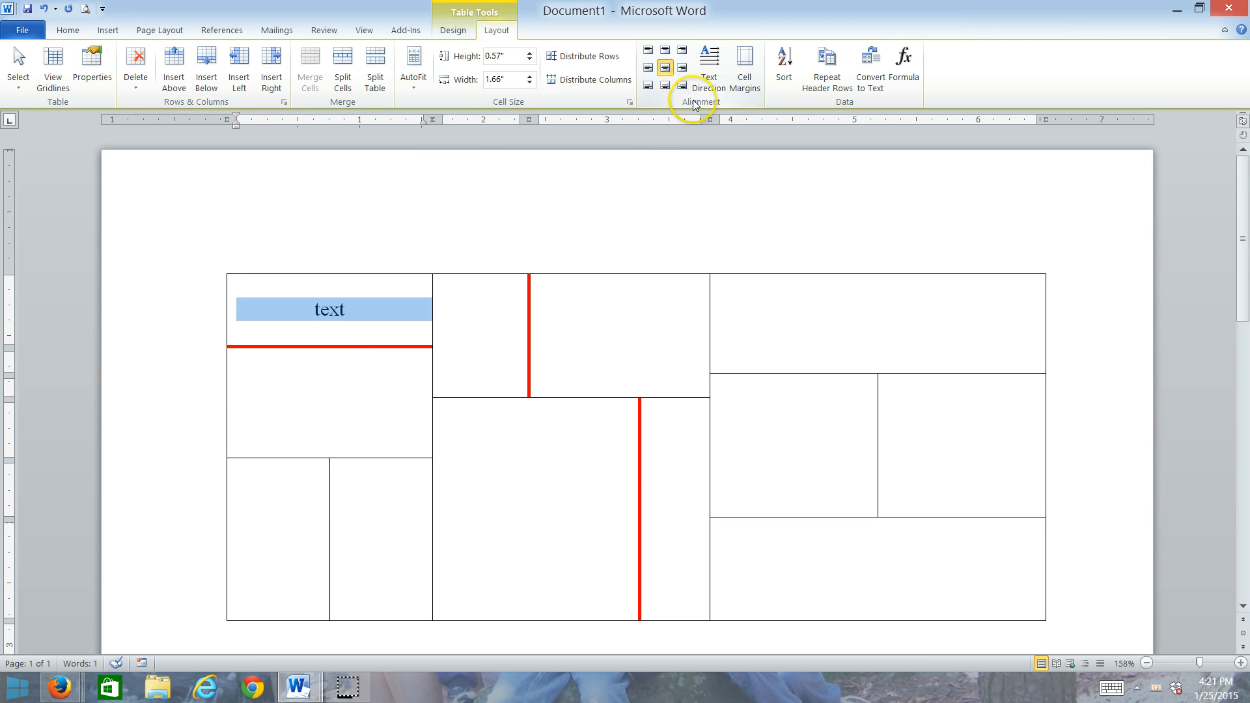
left_click(682, 86)
left_click(665, 86)
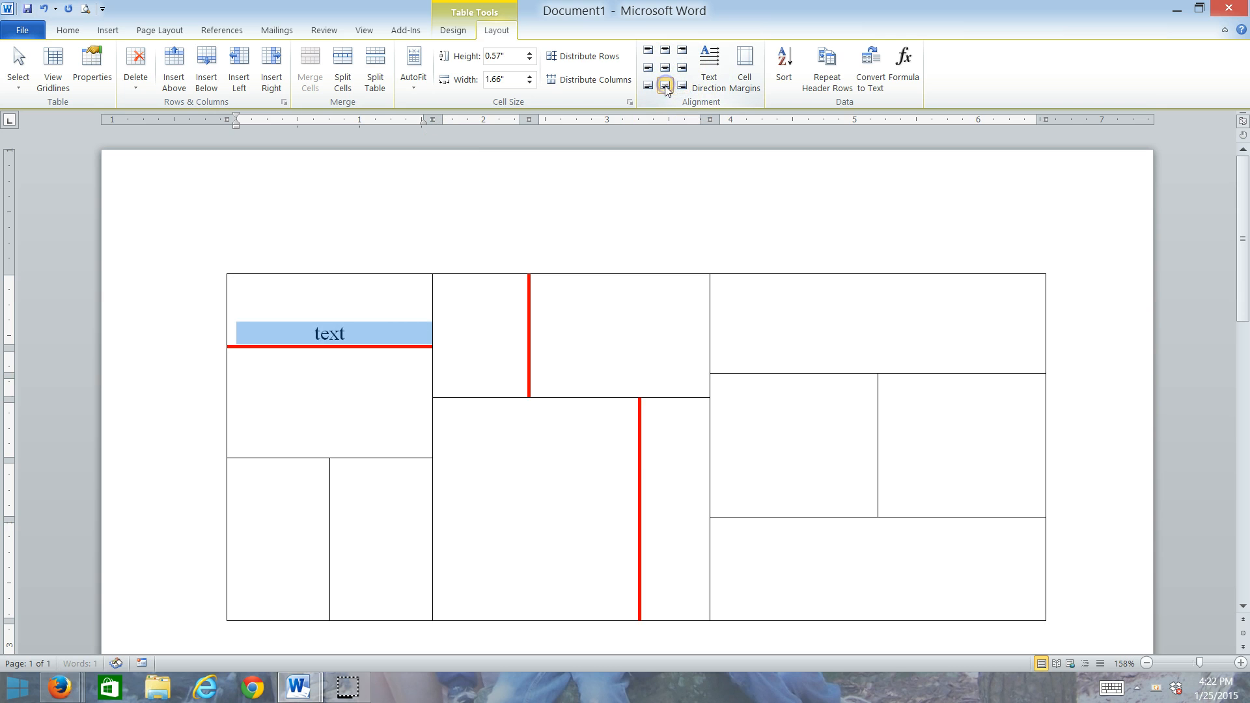
left_click(646, 67)
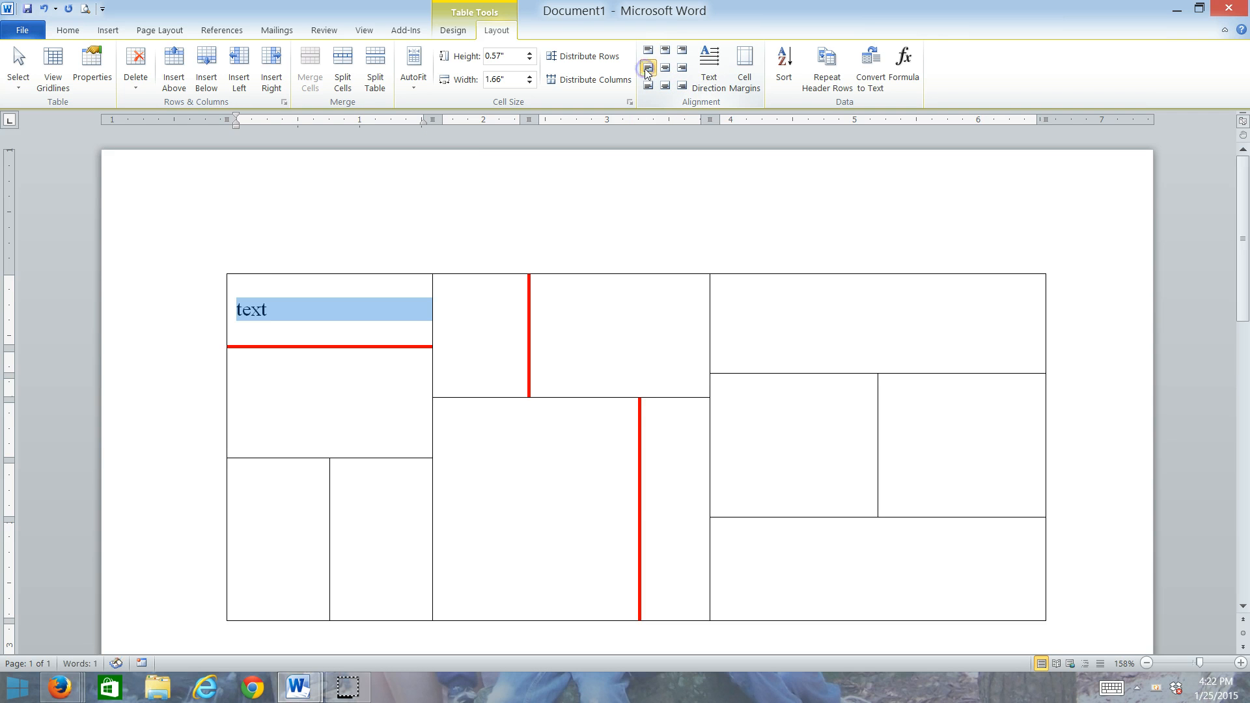
left_click(682, 50)
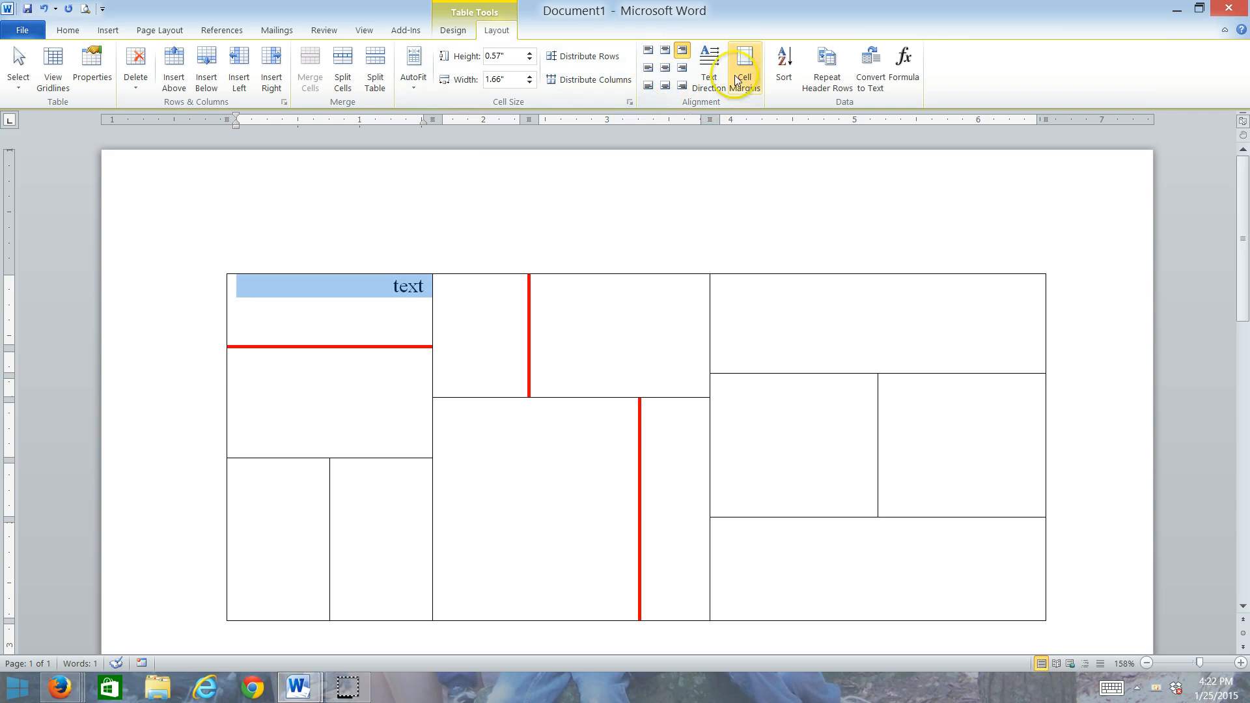
Cycle the first cell's text direction through the vertical orientations and back to horizontal
left_click(693, 85)
left_click(701, 89)
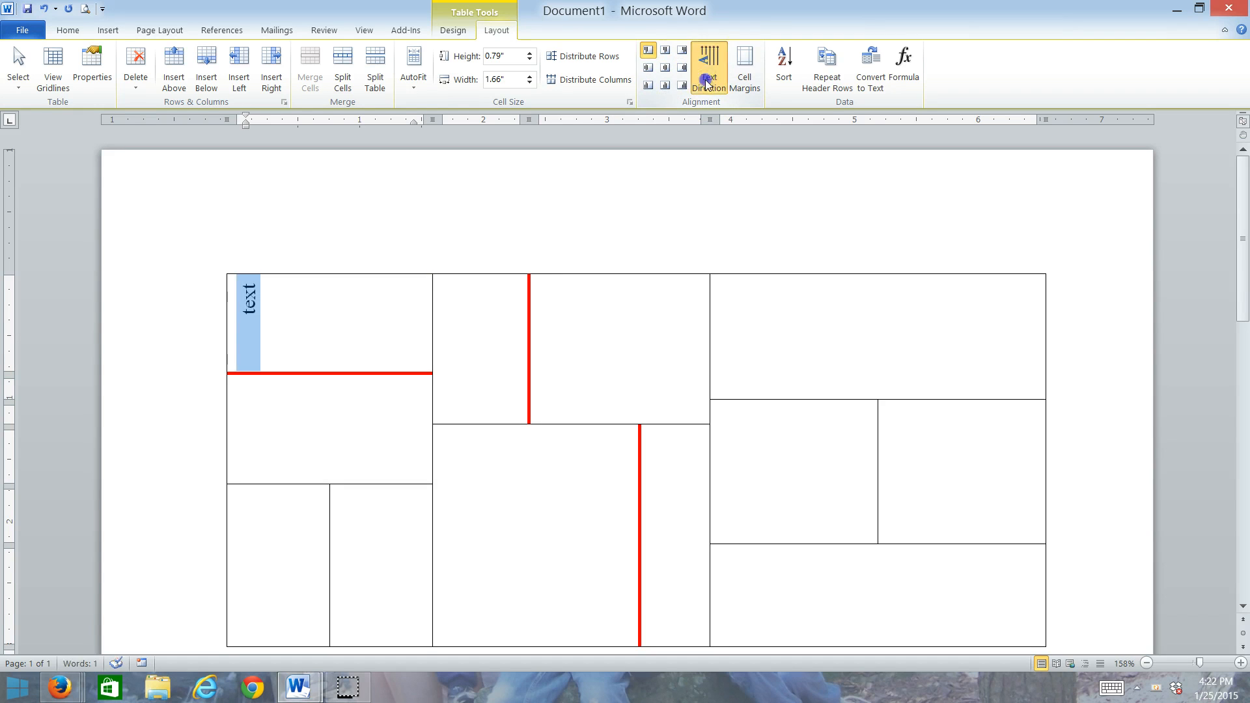
left_click(704, 87)
left_click(706, 85)
left_click(706, 84)
left_click(705, 83)
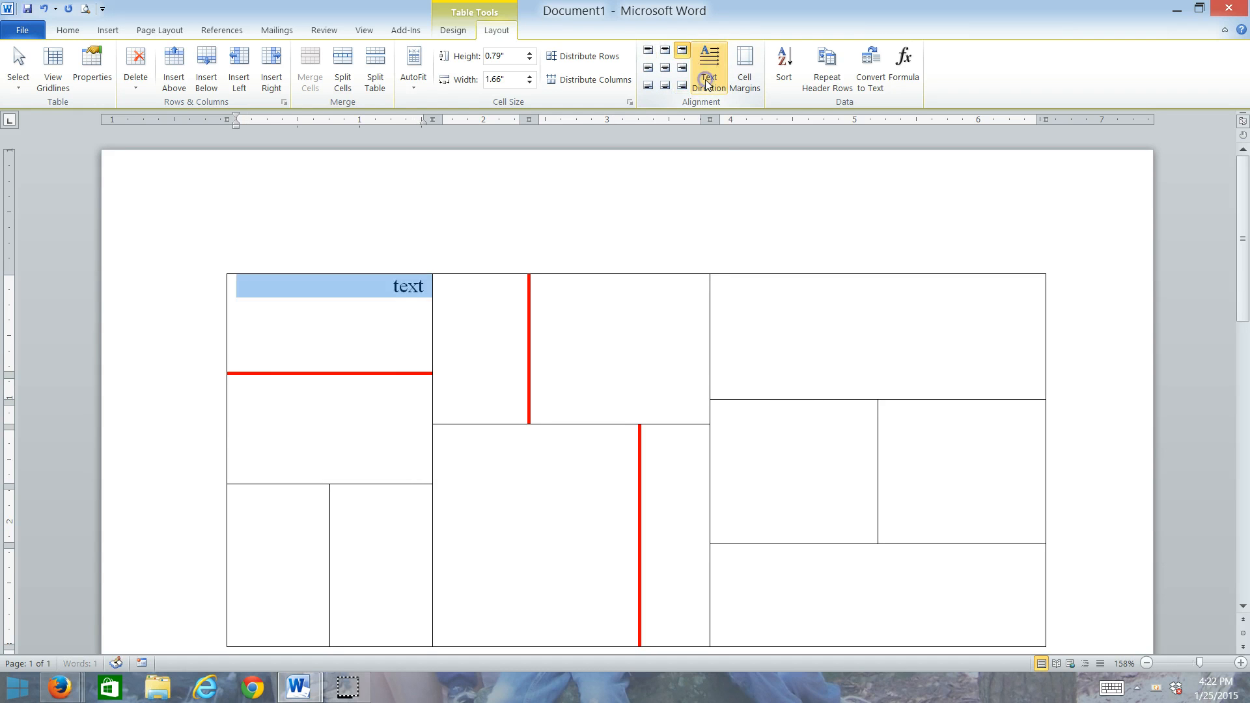